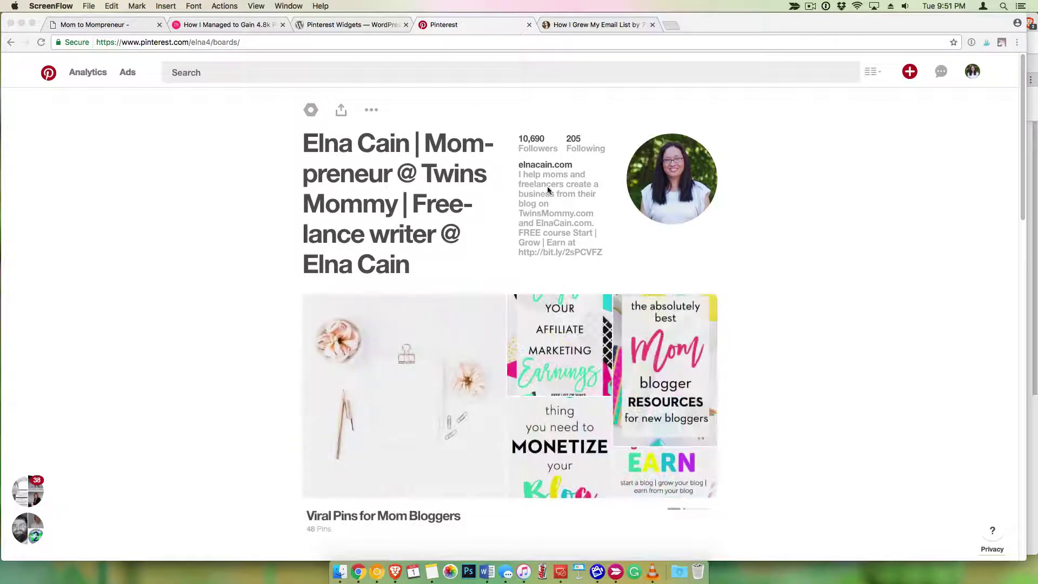
# - View the EdenFried article's sidebar Pinterest board widget, then return to the Pinterest boards page
pyautogui.click(604, 26)
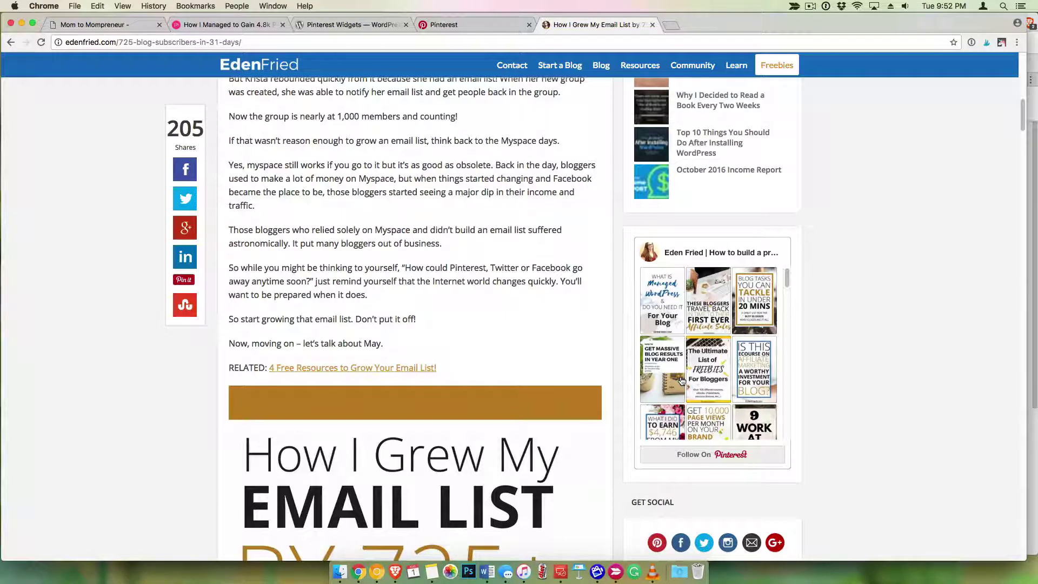
pyautogui.click(468, 27)
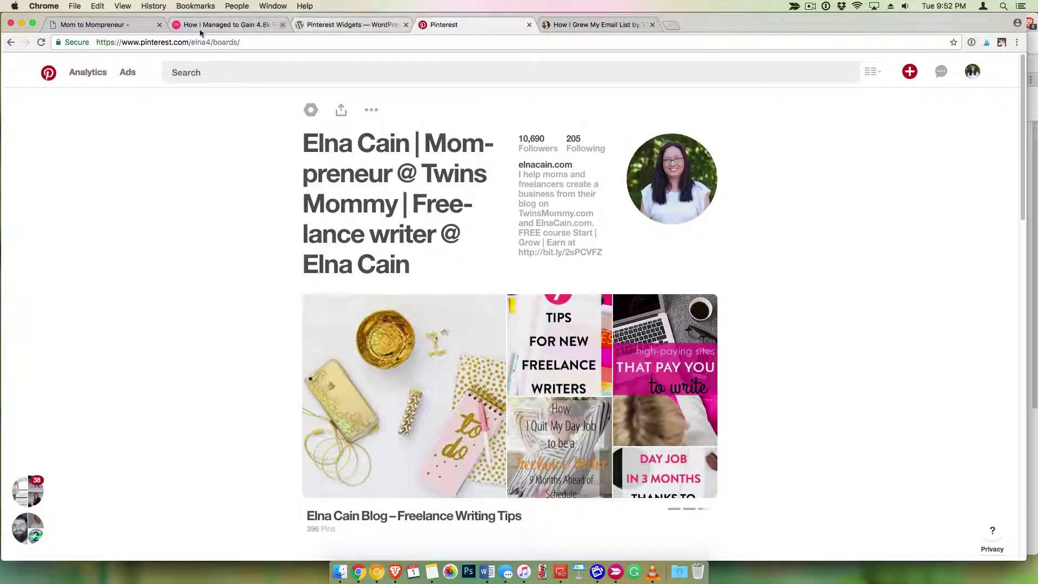
# - Go from the Mom to Mompreneur blog to its admin dashboard and open Plugins > Add New
pyautogui.click(115, 28)
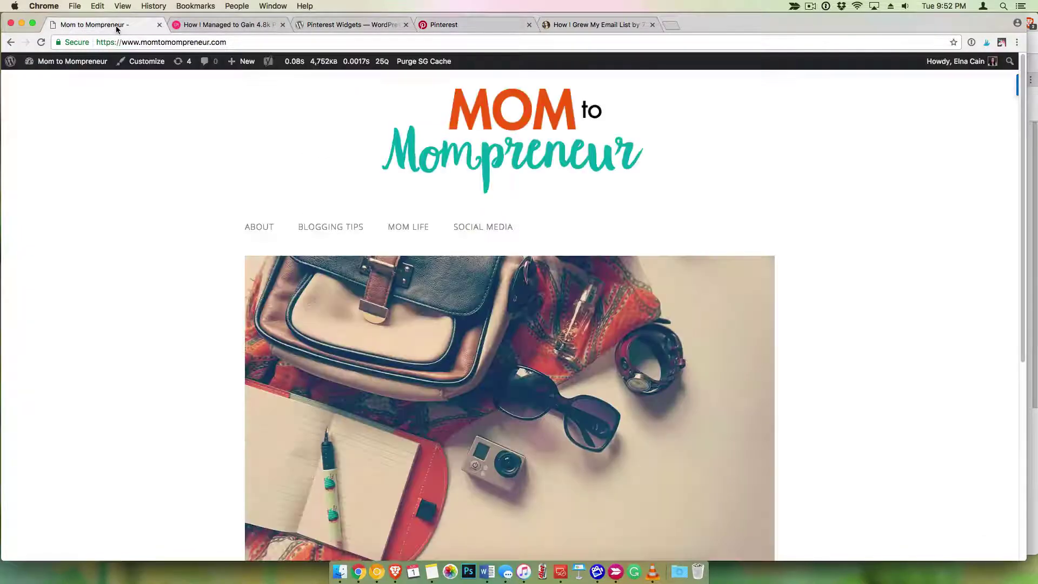
pyautogui.click(94, 63)
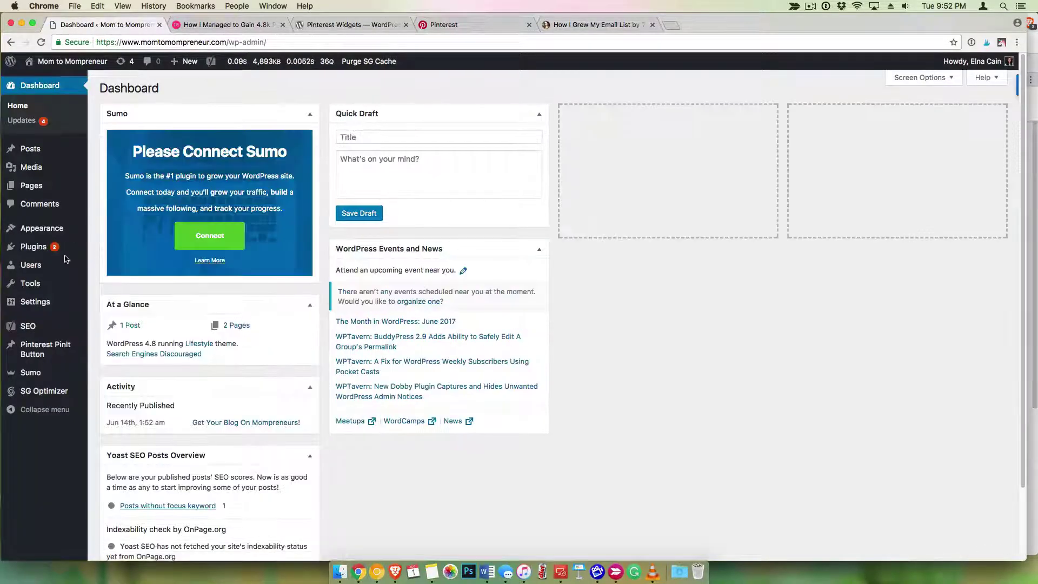
pyautogui.moveTo(38, 247)
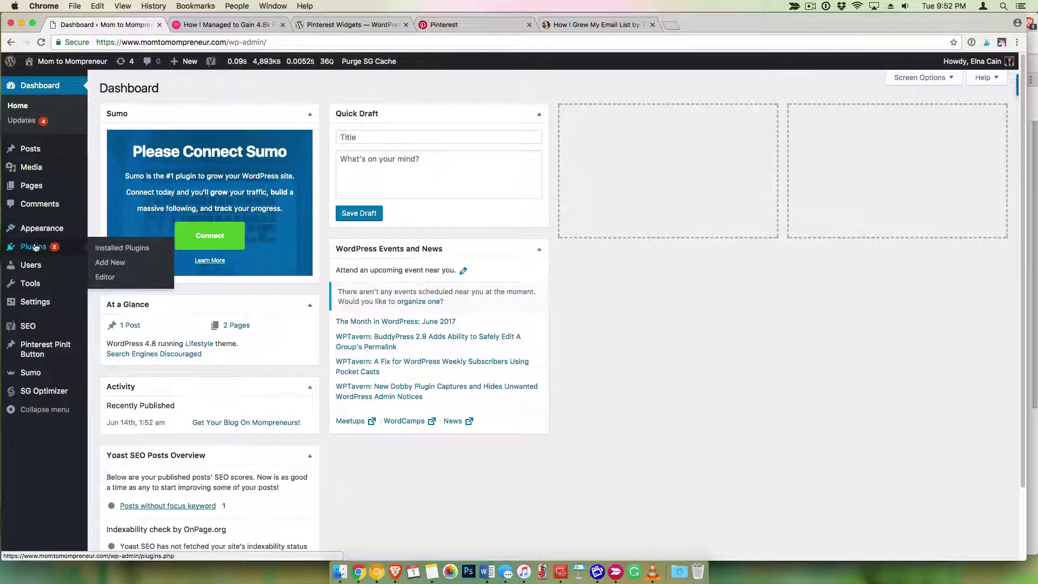
pyautogui.click(110, 263)
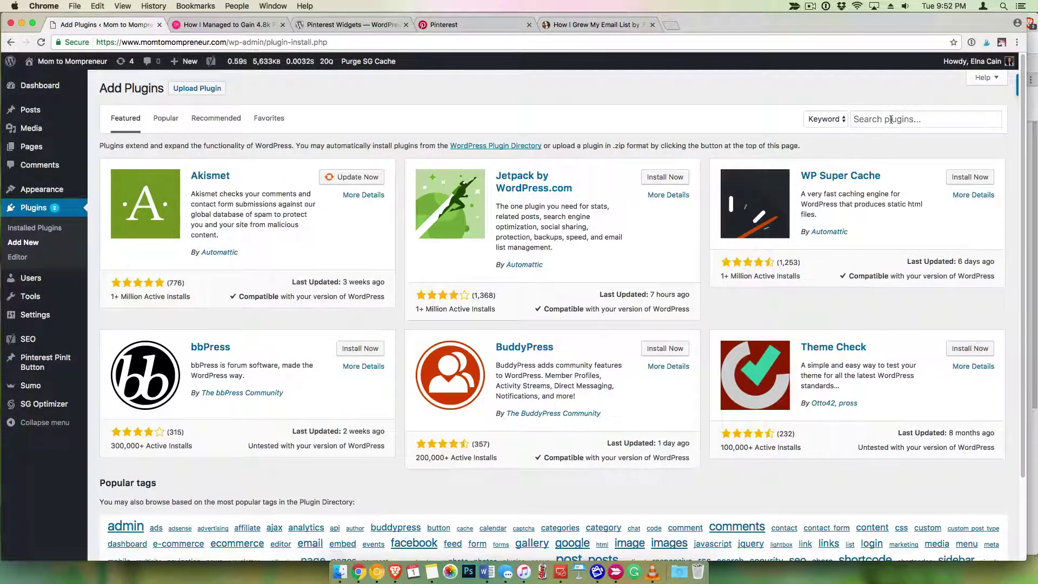
# - Search plugins for 'pinterest widgets', then install and activate the Pinterest Widgets plugin
pyautogui.click(891, 119)
pyautogui.write('pi')
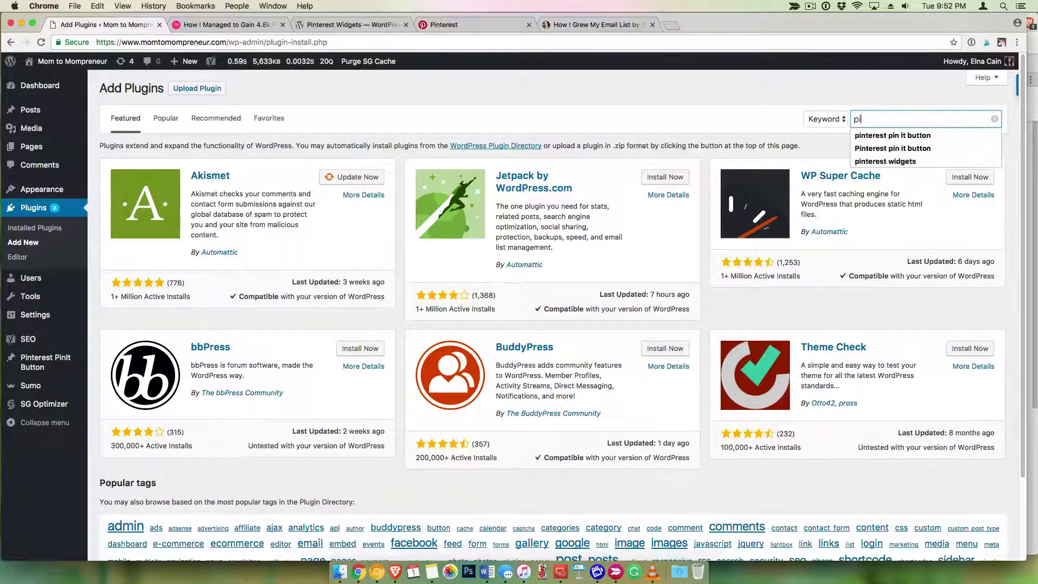
pyautogui.write('nterest widegets')
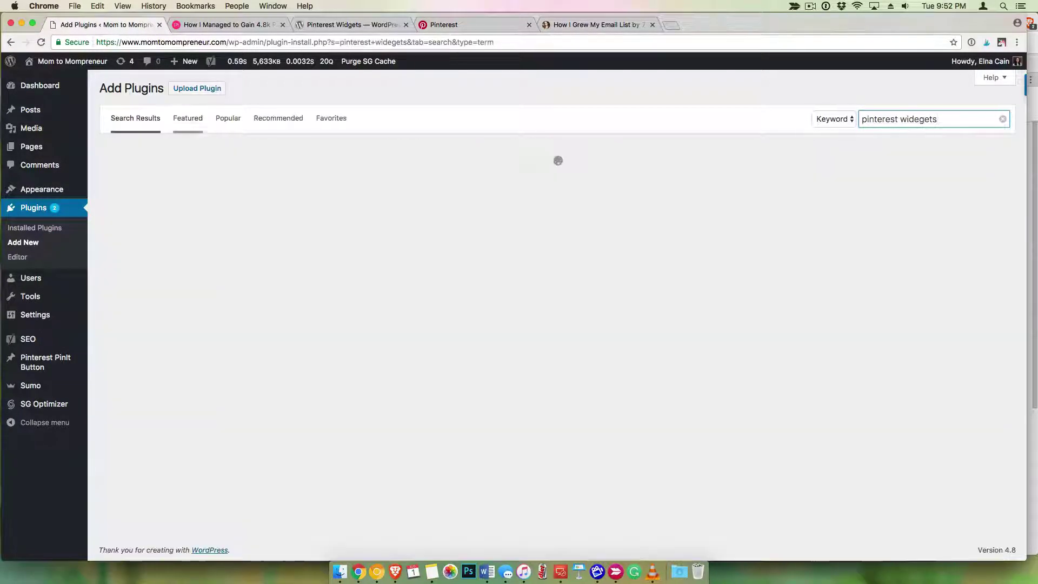
pyautogui.press('BackSpace')
pyautogui.press('BackSpace')
pyautogui.press('BackSpace')
pyautogui.press('BackSpace')
pyautogui.press('BackSpace')
pyautogui.write('gest')
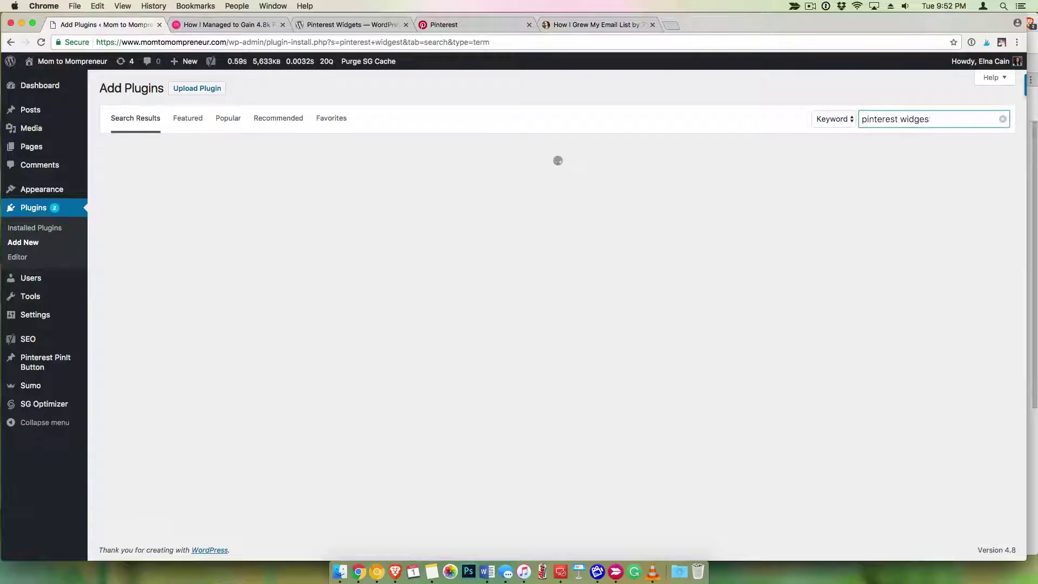
pyautogui.press('BackSpace')
pyautogui.press('BackSpace')
pyautogui.write('ts')
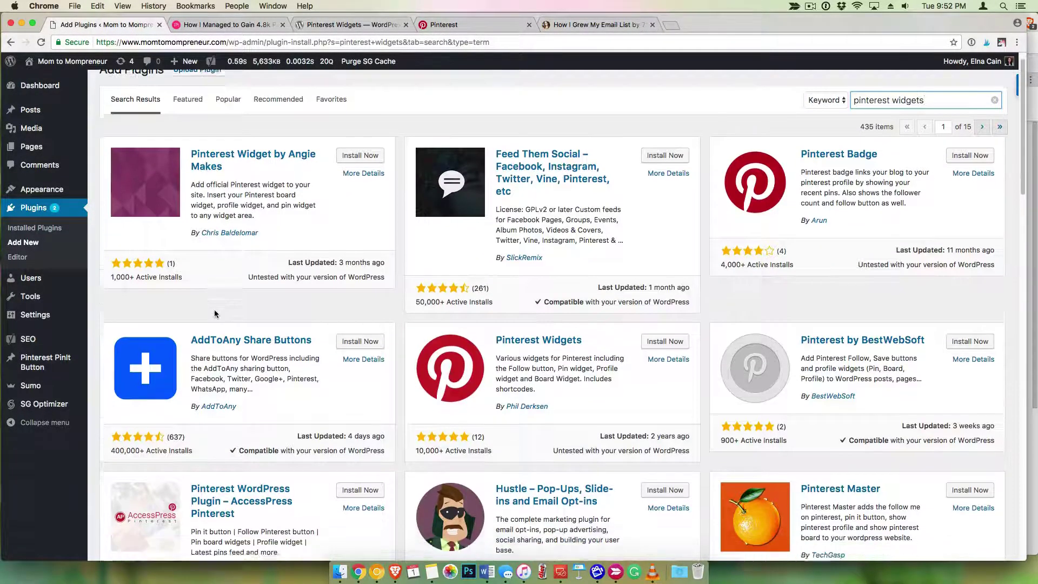
pyautogui.scroll(-5, 215, 314)
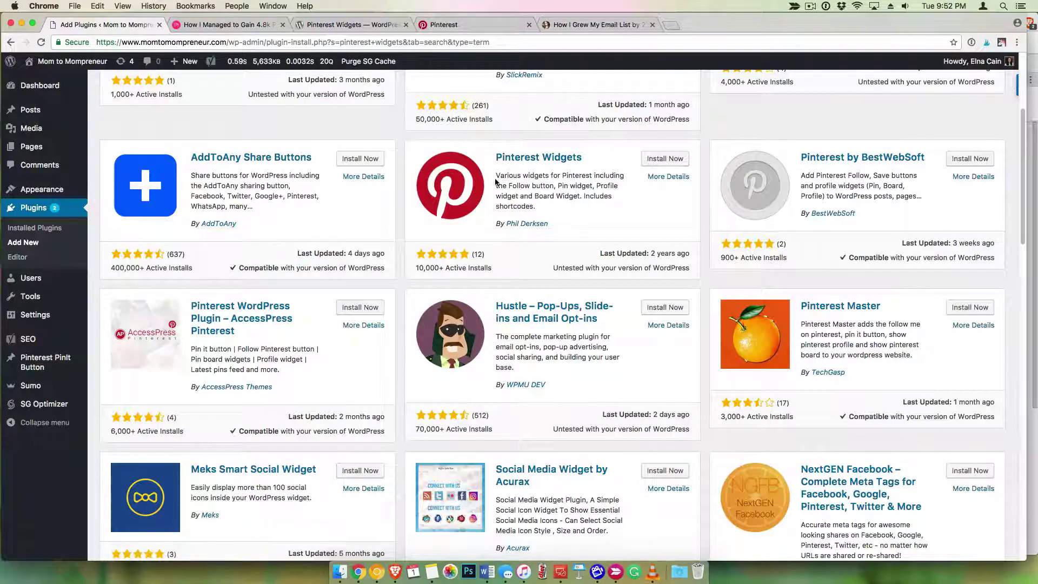
pyautogui.click(664, 159)
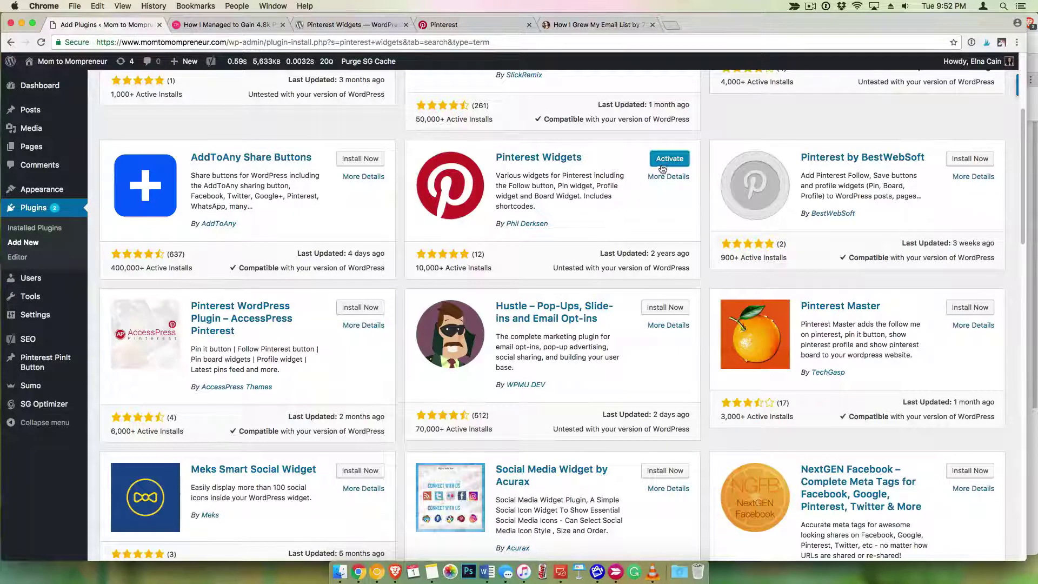
pyautogui.click(662, 164)
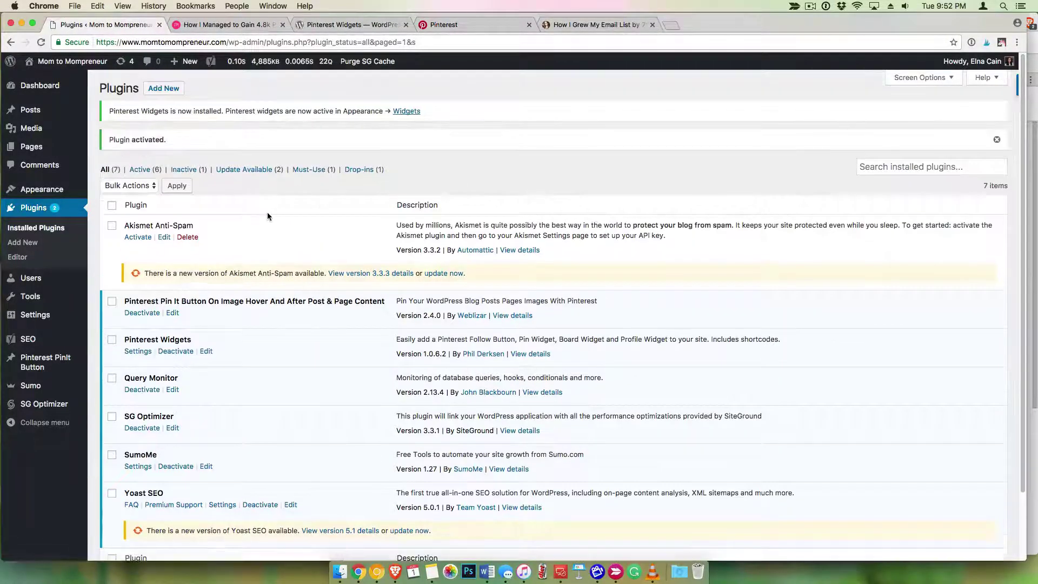
# - Open Appearance > Widgets to see the new Pinterest Board, Follow Button, Pin and Profile widgets
pyautogui.moveTo(25, 192)
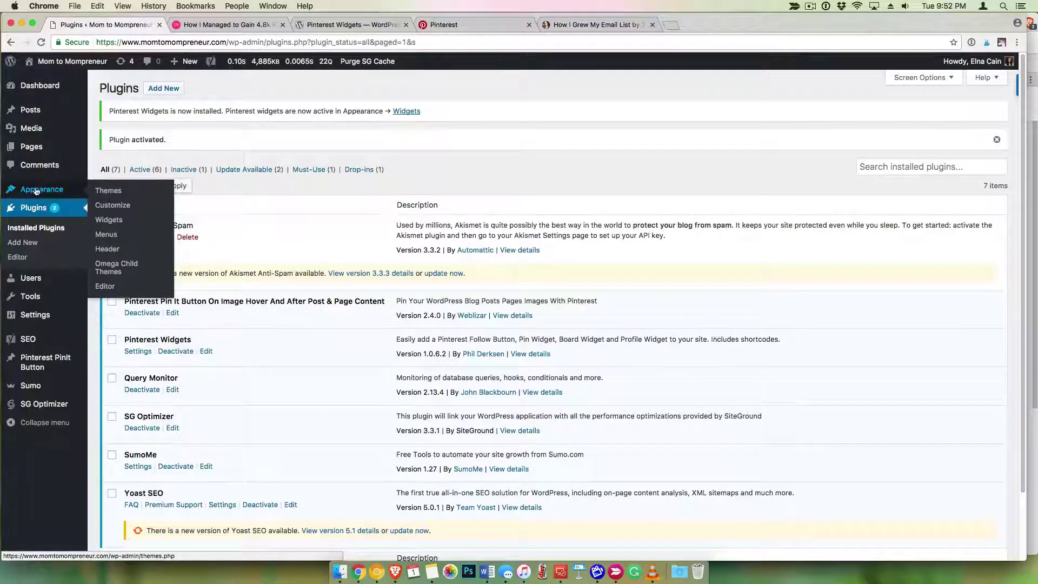
pyautogui.click(111, 222)
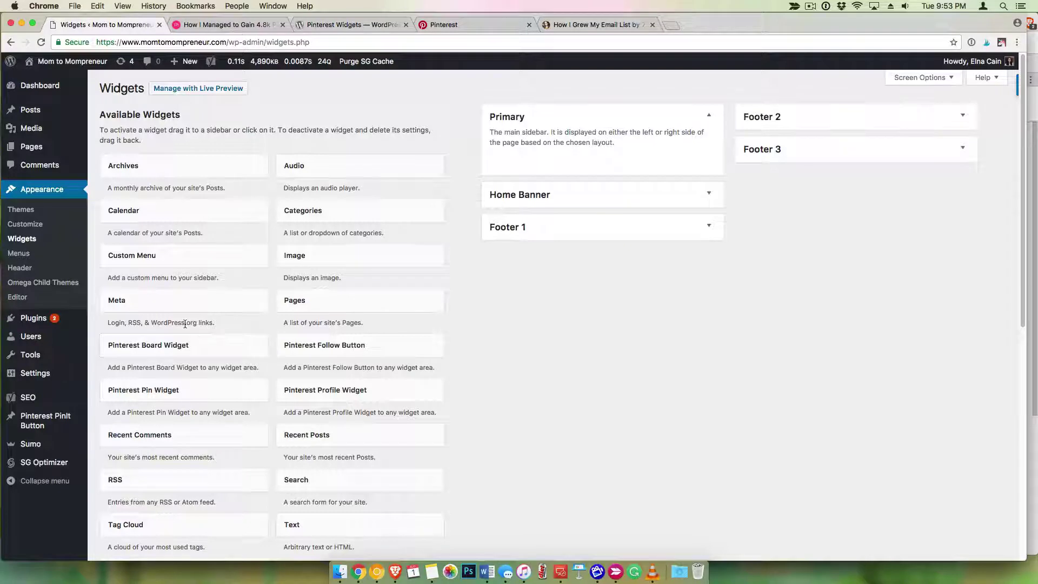
# - Place a Pinterest Board Widget in the Primary sidebar and title it 'Follow Me'
pyautogui.moveTo(206, 350); pyautogui.dragTo(584, 171)
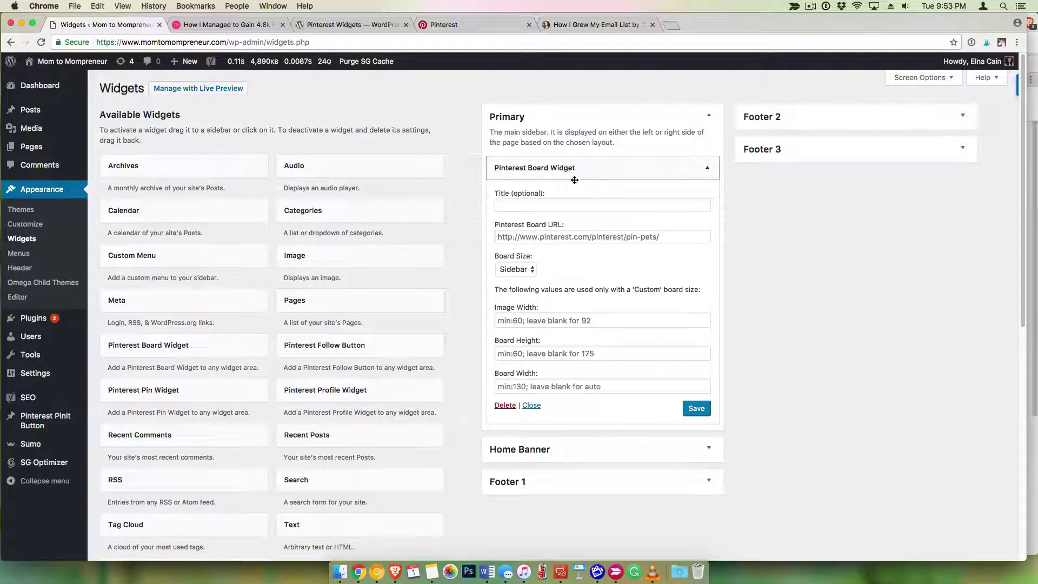
pyautogui.click(505, 203)
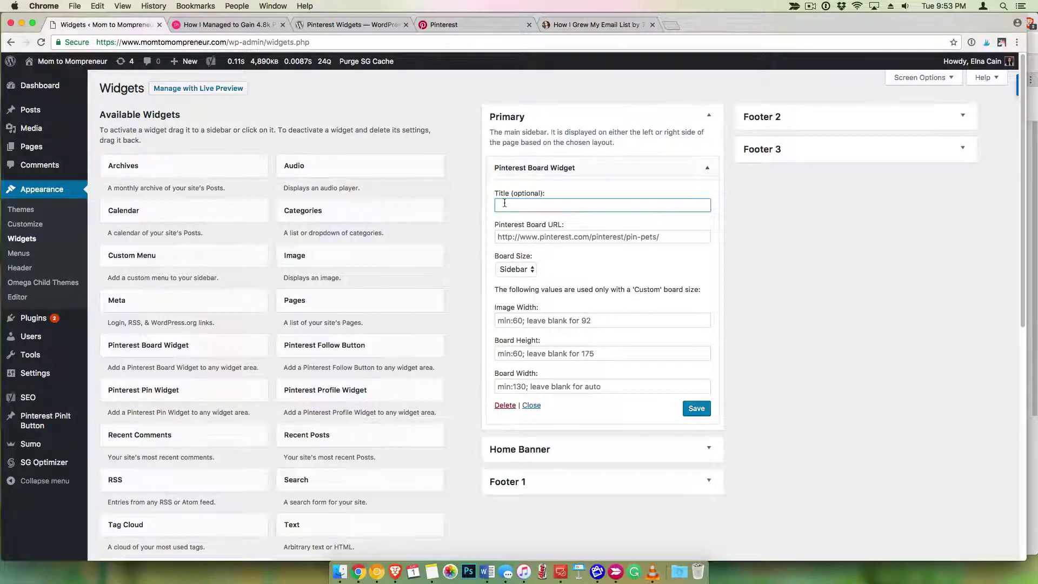
pyautogui.write('Follow Me')
# - In Pinterest, scroll the profile boards and open the Grow Blog Traffic board
pyautogui.click(480, 25)
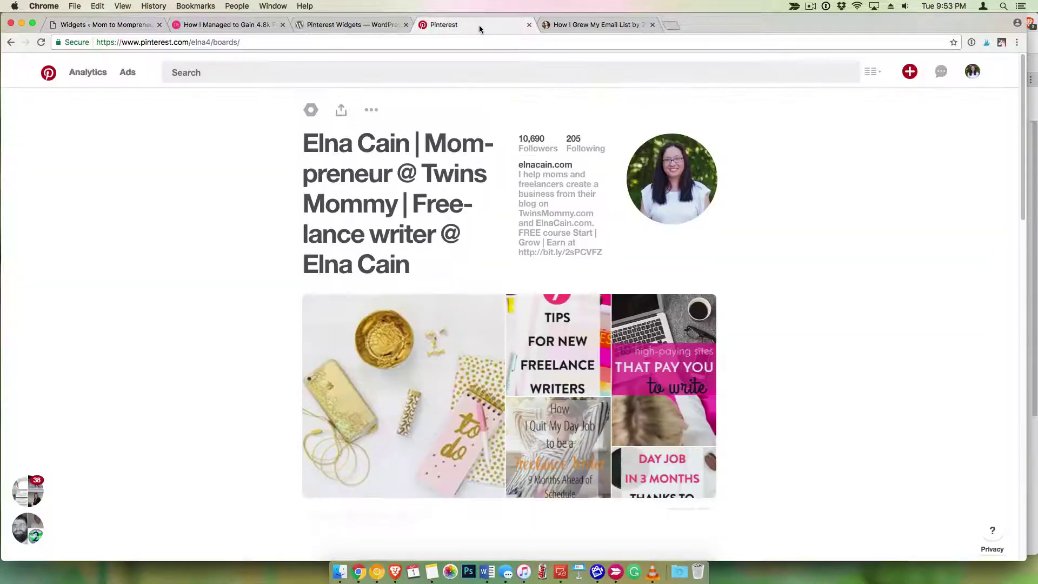
pyautogui.scroll(-3, 286, 243)
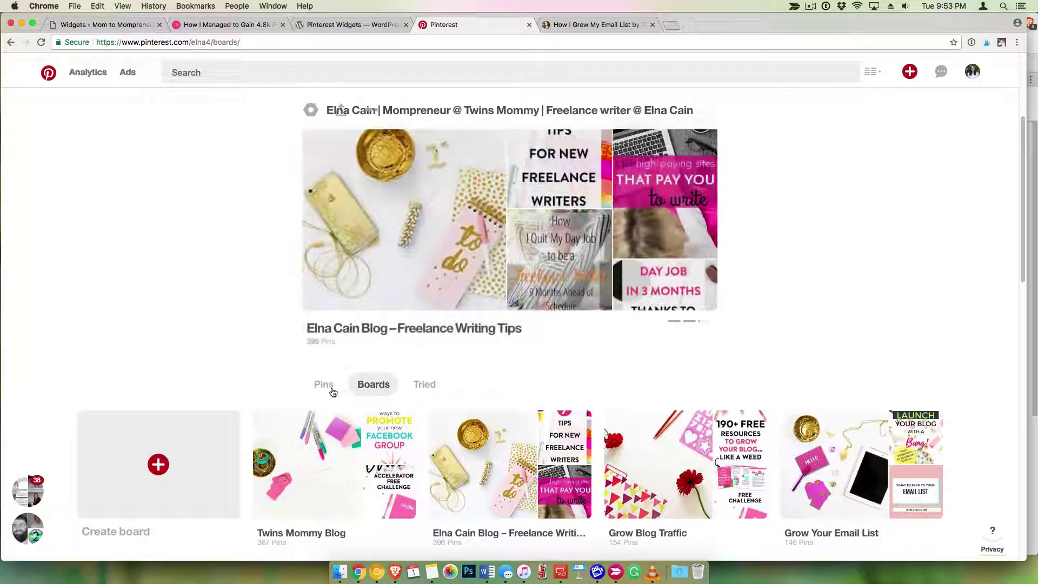
pyautogui.scroll(-3, 324, 390)
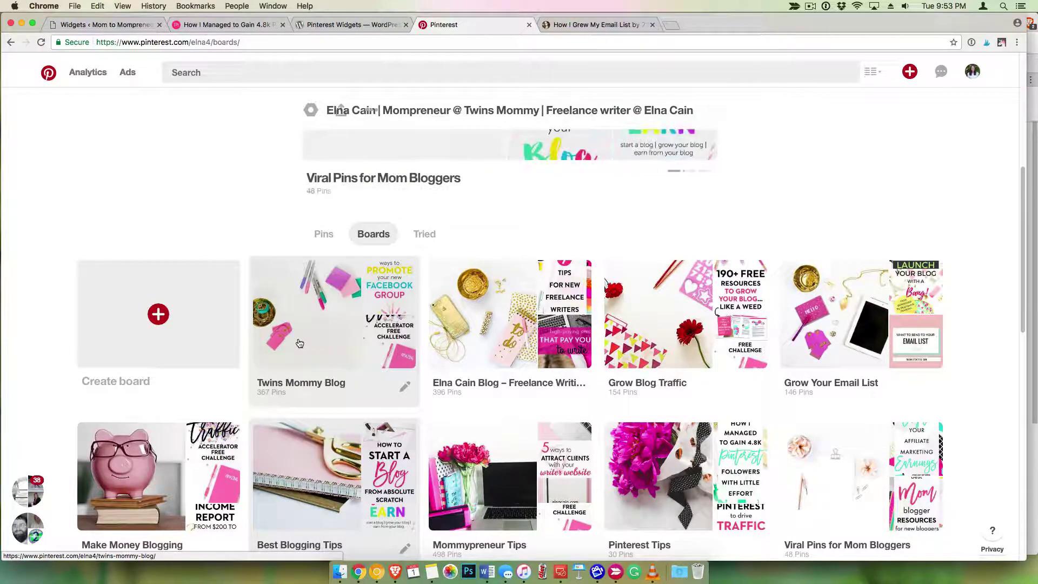
pyautogui.scroll(-1, 299, 343)
pyautogui.scroll(-1, 300, 343)
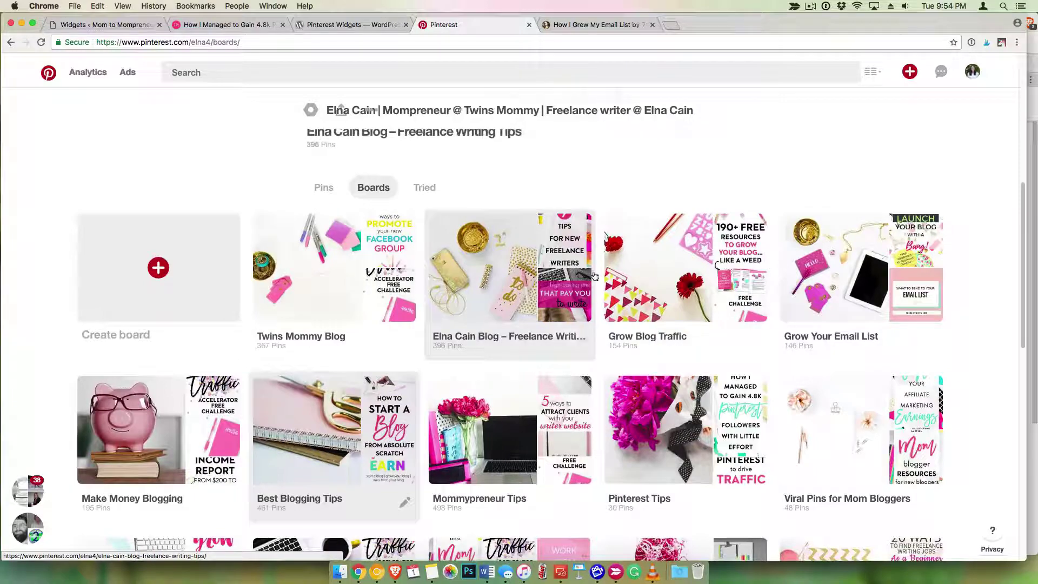
pyautogui.click(678, 293)
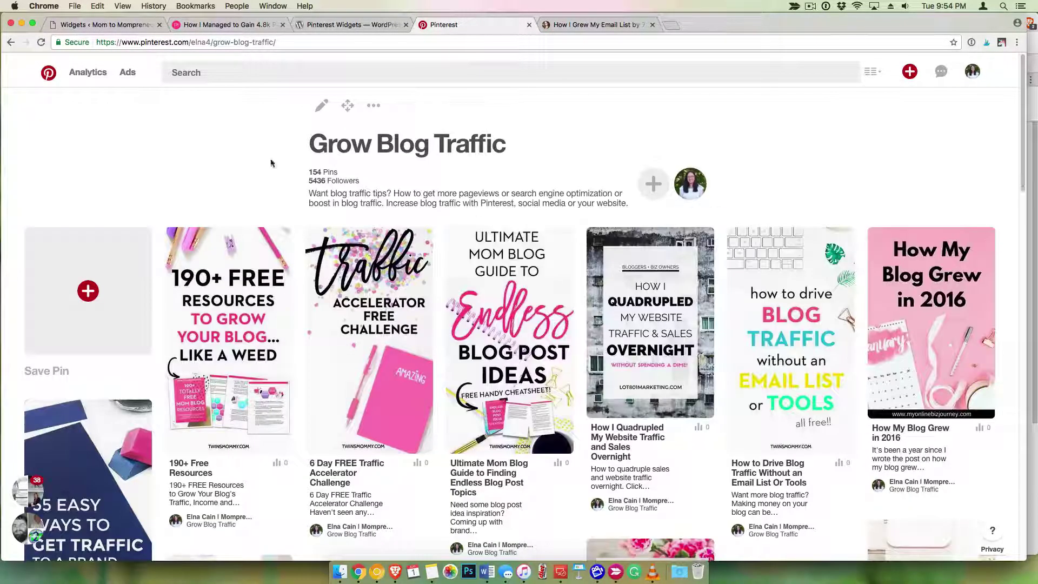
# - Copy the Grow Blog Traffic board's web address and return to the WordPress Widgets page
pyautogui.click(242, 42)
pyautogui.rightClick(242, 43)
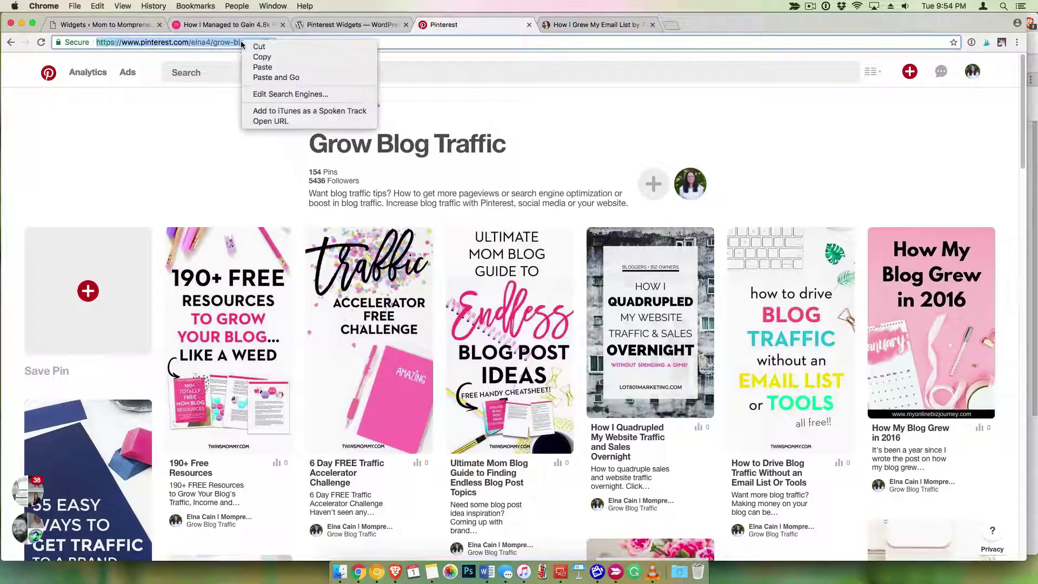
pyautogui.click(266, 57)
pyautogui.click(353, 24)
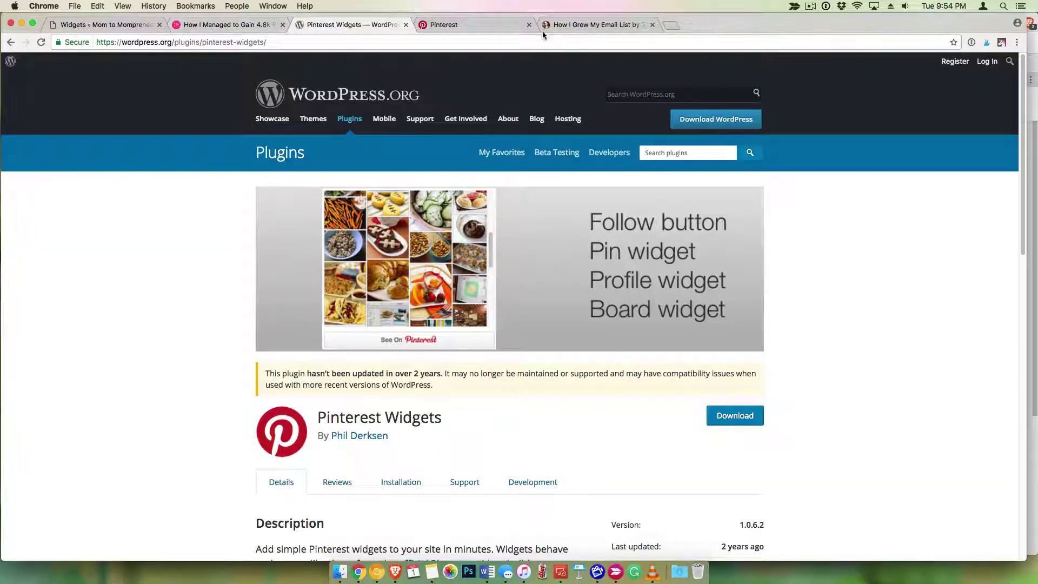
pyautogui.click(84, 25)
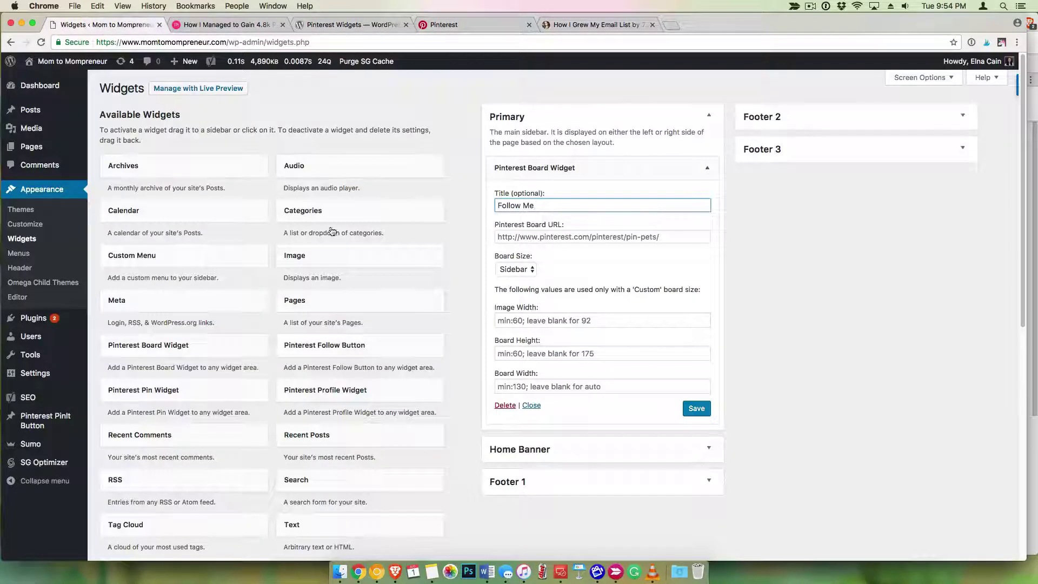
# - Paste the Grow Blog Traffic board URL into the widget, set Board Size to Square, and save
pyautogui.click(553, 238)
pyautogui.rightClick(553, 239)
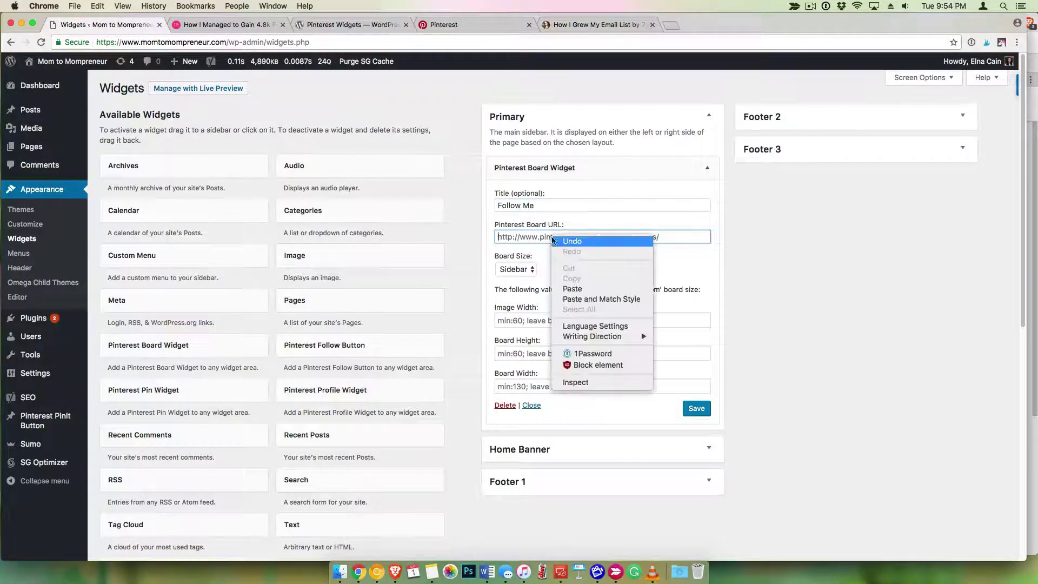
pyautogui.click(572, 288)
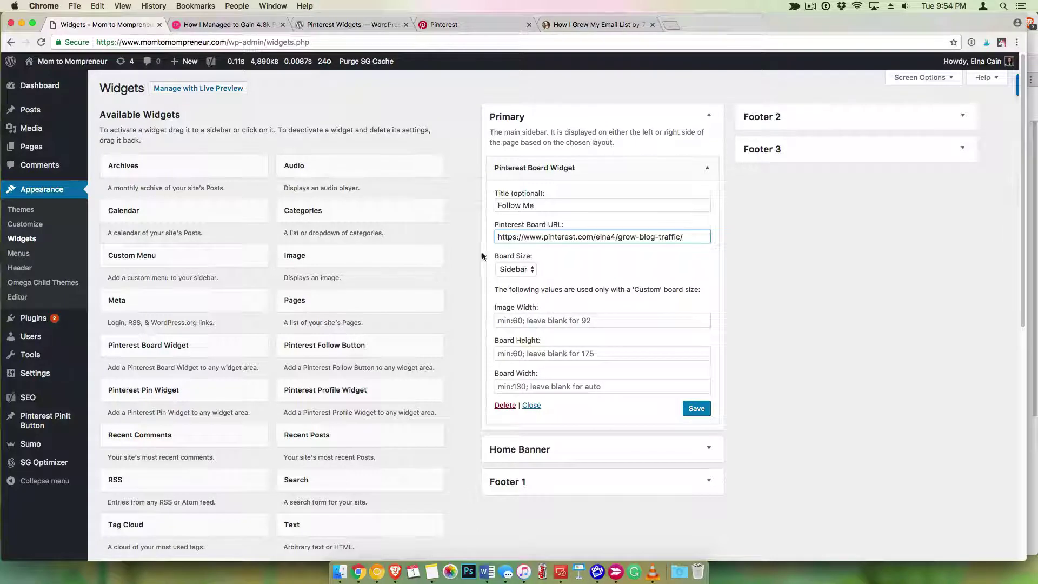
pyautogui.click(520, 271)
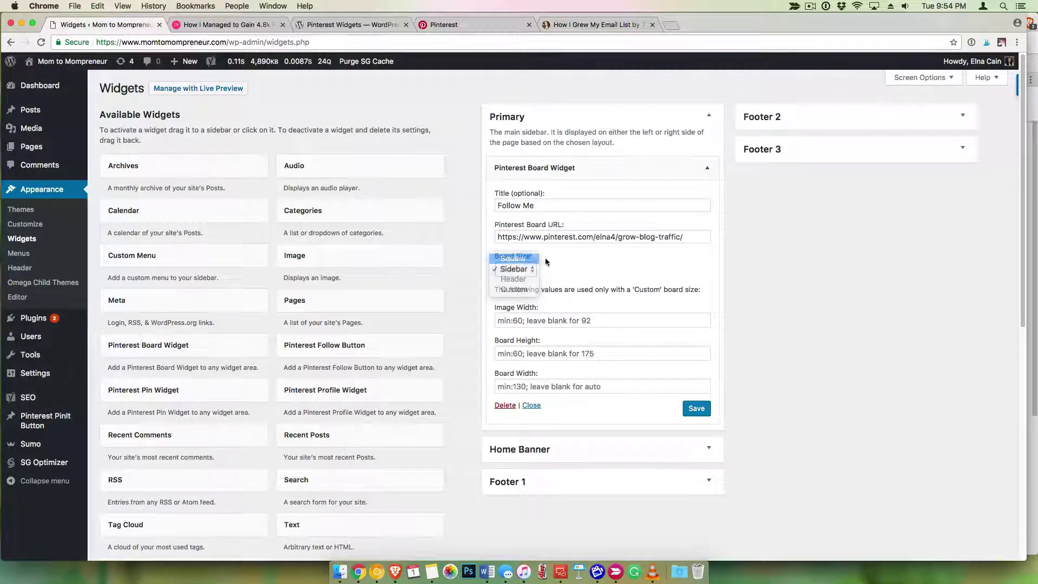
pyautogui.click(516, 260)
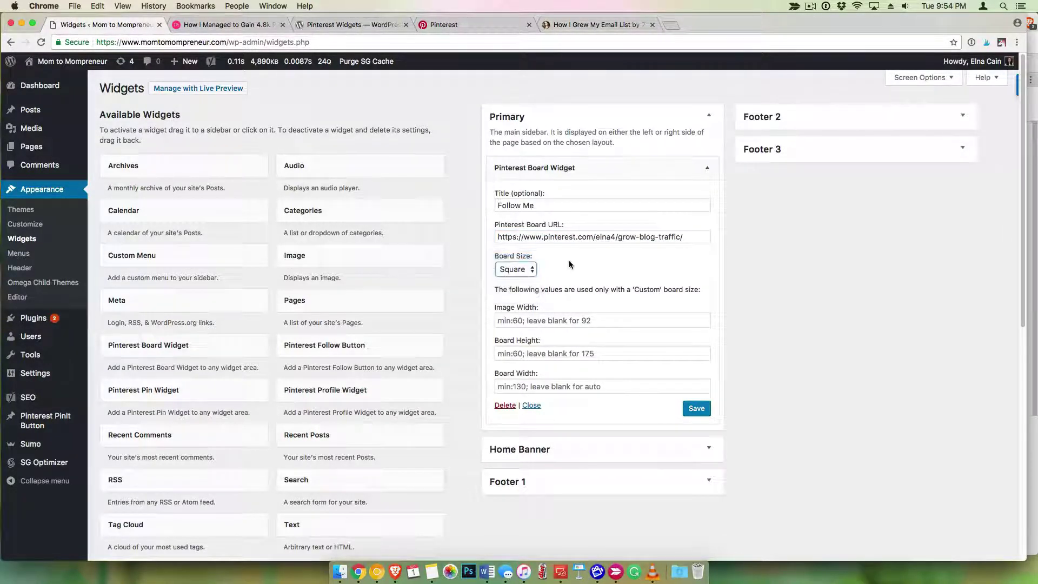
pyautogui.click(697, 409)
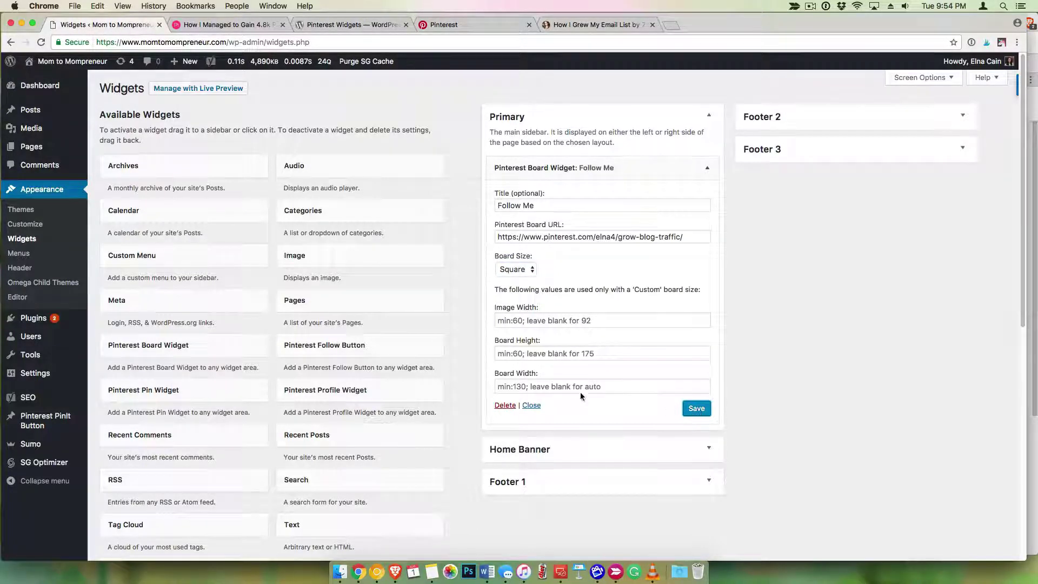
# - Confirm Board Size stays Square and save the Follow Me widget again
pyautogui.click(524, 270)
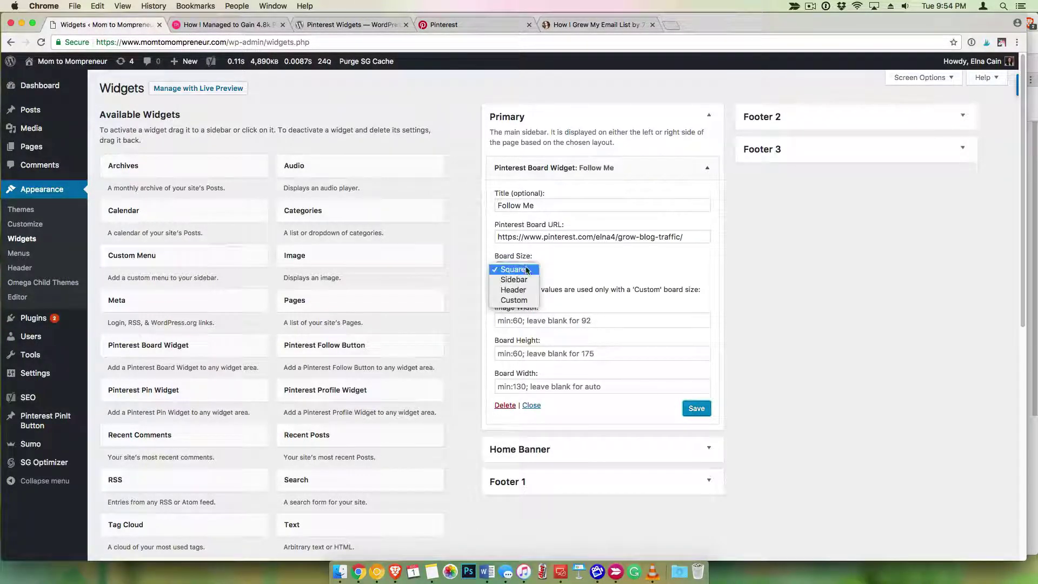
pyautogui.click(566, 280)
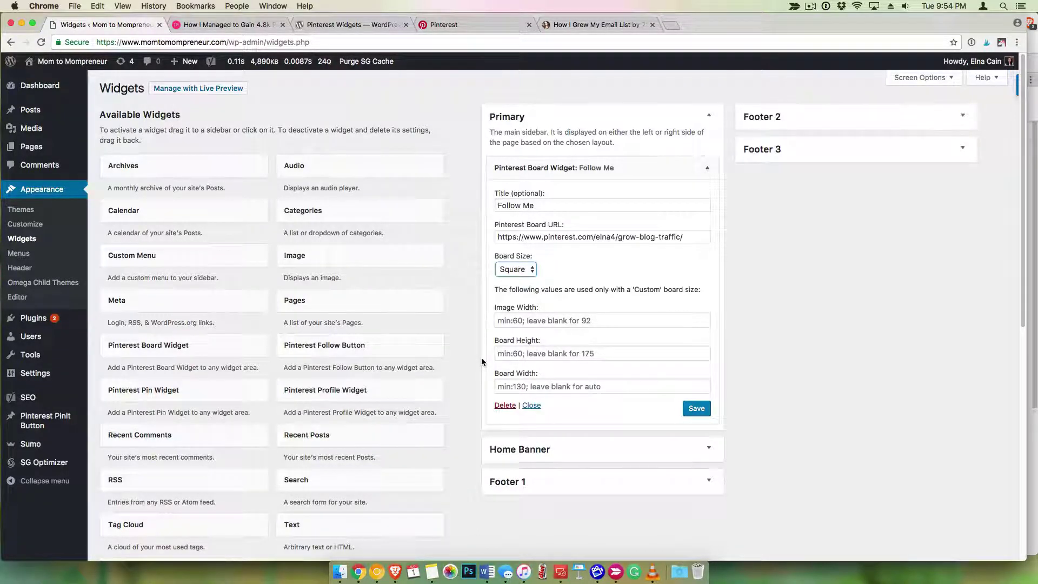
pyautogui.click(696, 409)
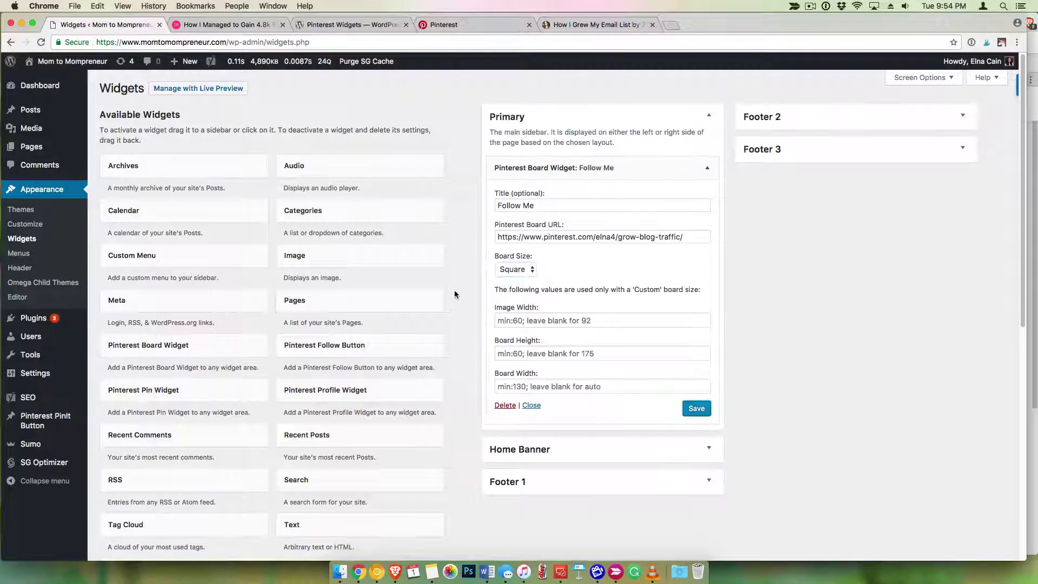
# - Visit the live Mom to Mompreneur blog and scroll down to the sidebar
pyautogui.click(60, 66)
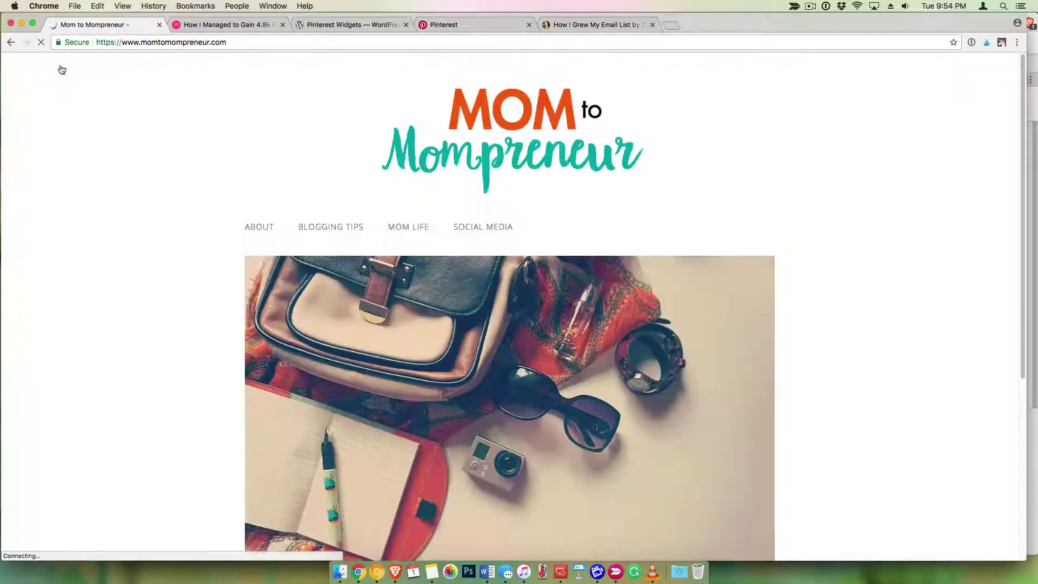
pyautogui.scroll(-5, 167, 271)
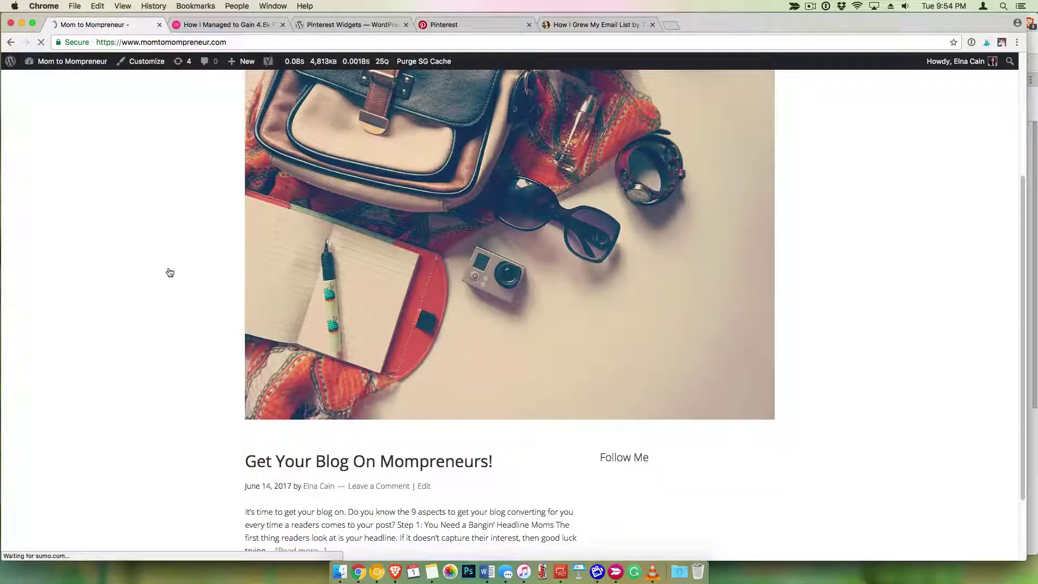
pyautogui.scroll(-4, 169, 272)
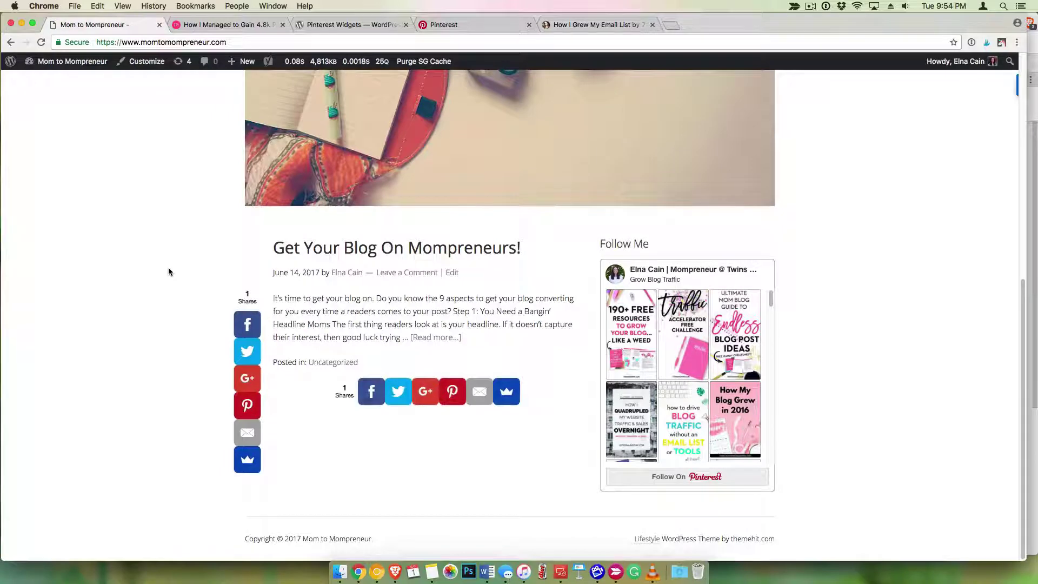
# - Open the 'Get Your Blog On Mompreneurs!' post and check its Follow Me board widget
pyautogui.click(358, 250)
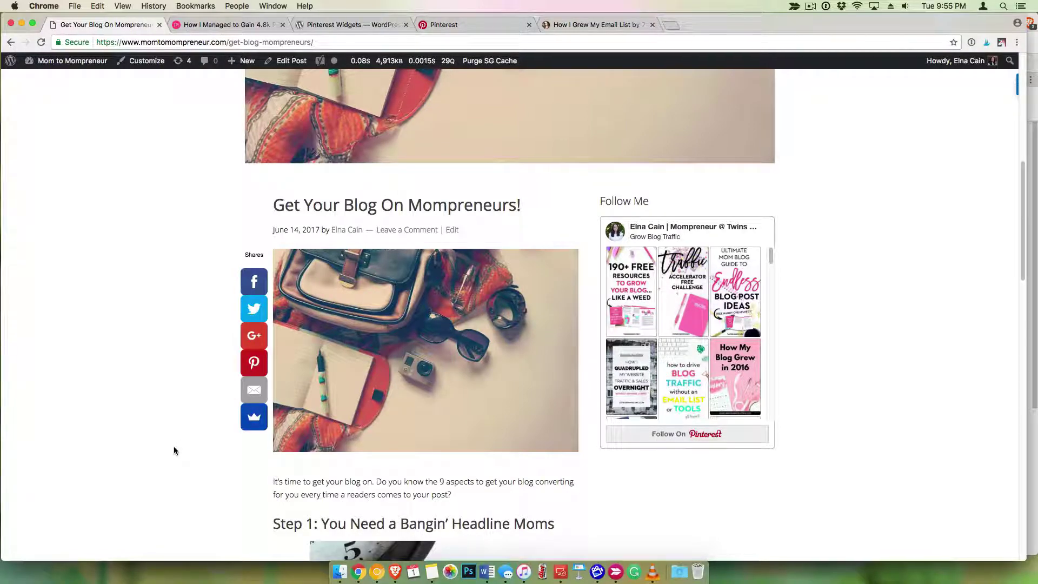
pyautogui.scroll(-2, 175, 450)
pyautogui.scroll(-4, 174, 451)
pyautogui.scroll(-5, 175, 451)
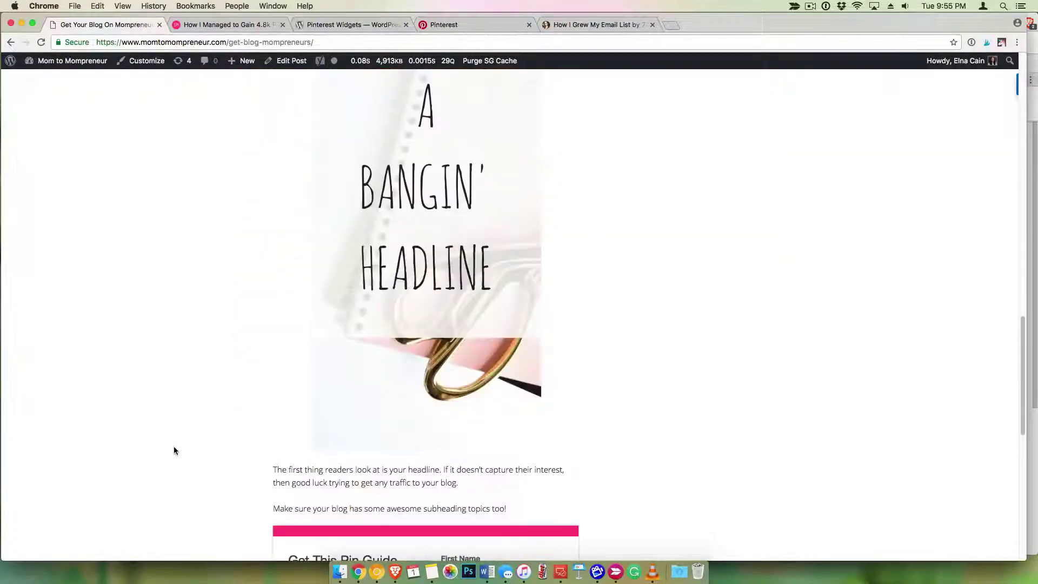
pyautogui.scroll(10, 174, 450)
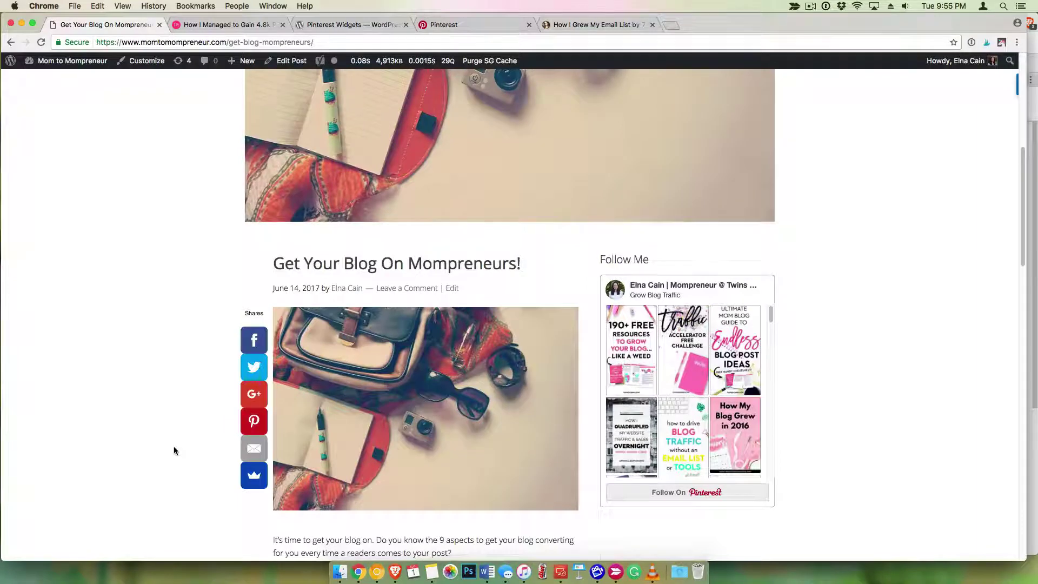
pyautogui.scroll(4, 173, 450)
pyautogui.scroll(-5, 173, 451)
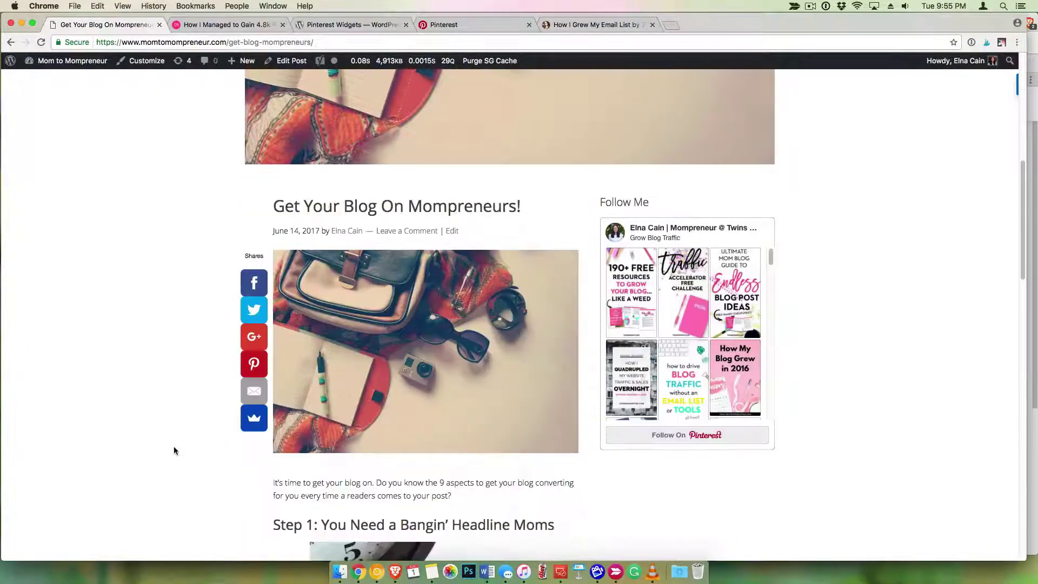